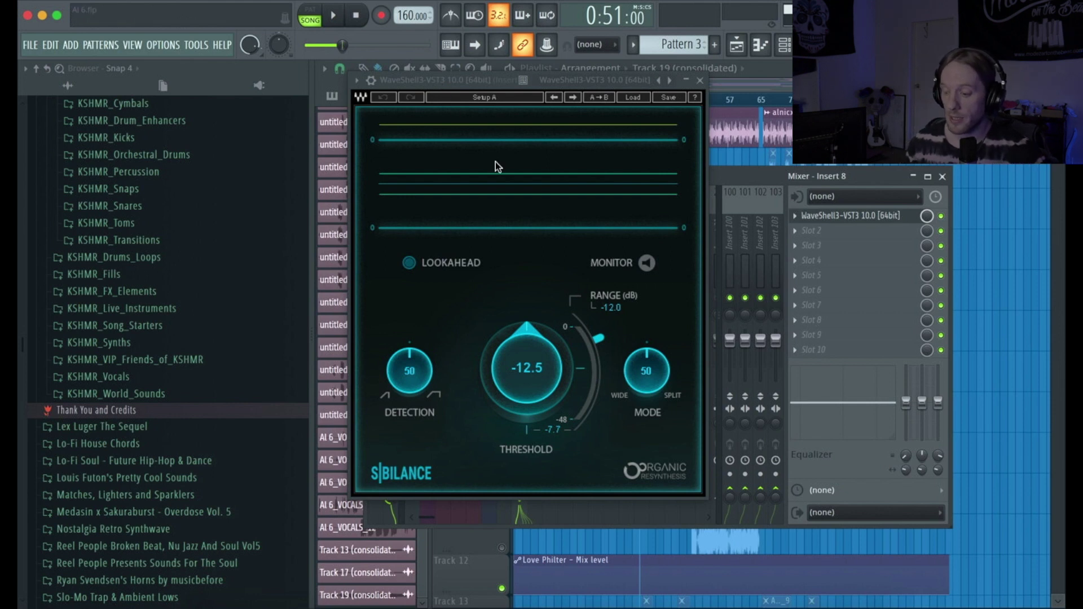
Sweep the de-esser Mode down and back to 50 (Range -9.9 dB), then bring the Playlist forward.
{"action": "left_click", "coordinate": [647, 375]}
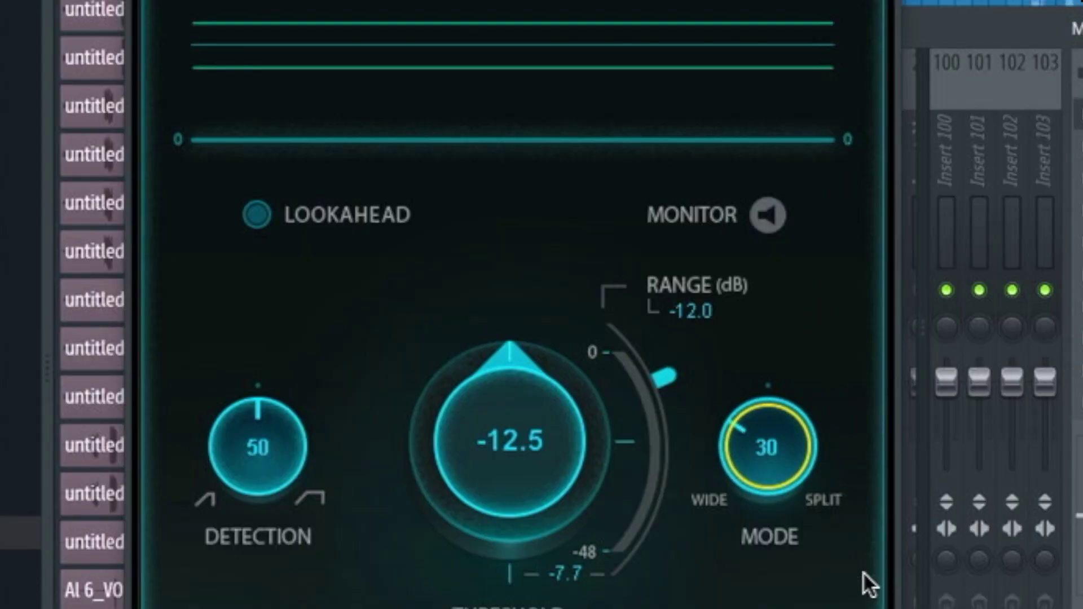
{"action": "left_click_drag", "start_coordinate": [743, 439], "coordinate": [760, 573]}
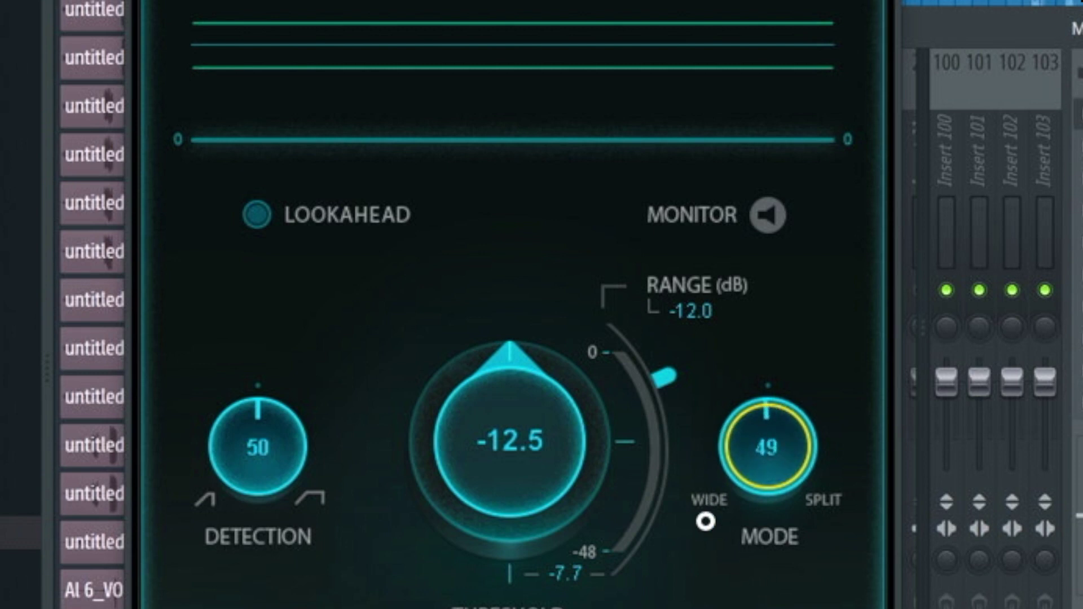
{"action": "left_click_drag", "start_coordinate": [669, 434], "coordinate": [660, 413]}
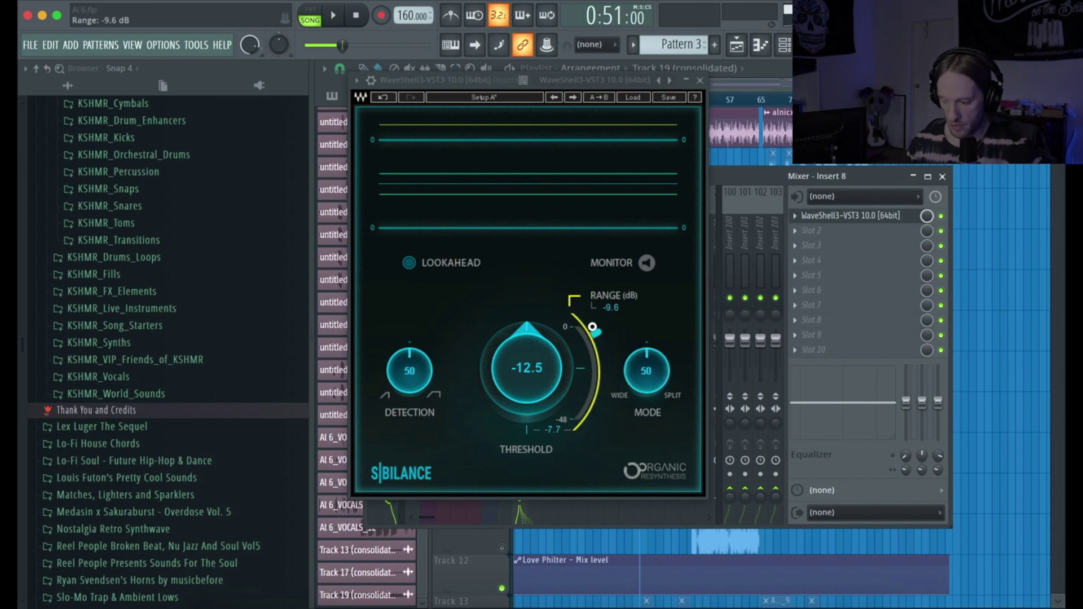
{"action": "left_click", "coordinate": [740, 89]}
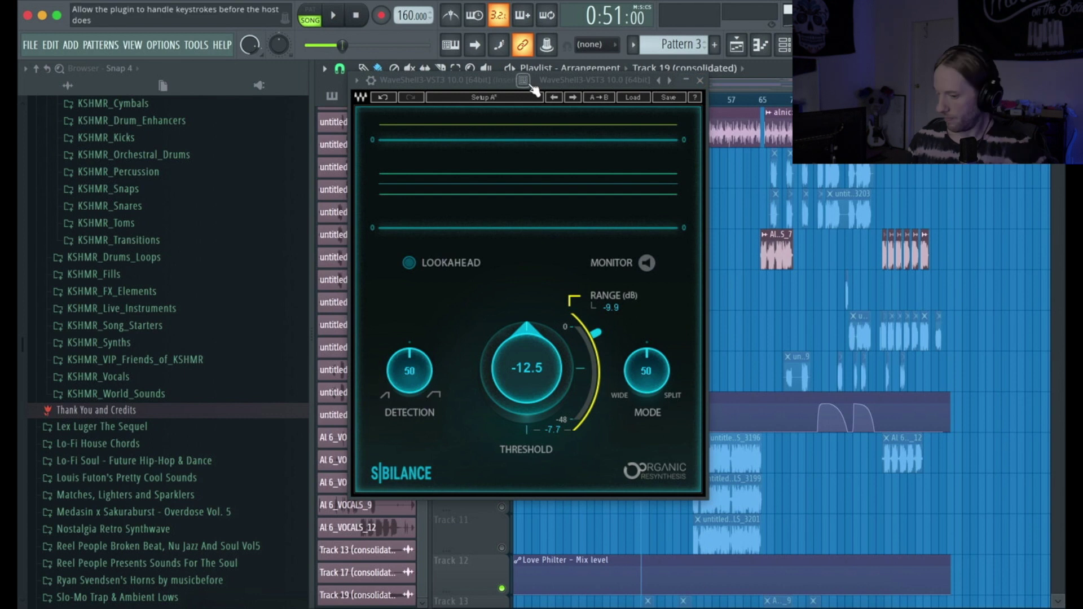
Move the Sibilance window off the vocal tracks and scrub playback through the vocals to bar 25.
{"action": "left_click_drag", "start_coordinate": [789, 85], "coordinate": [719, 88]}
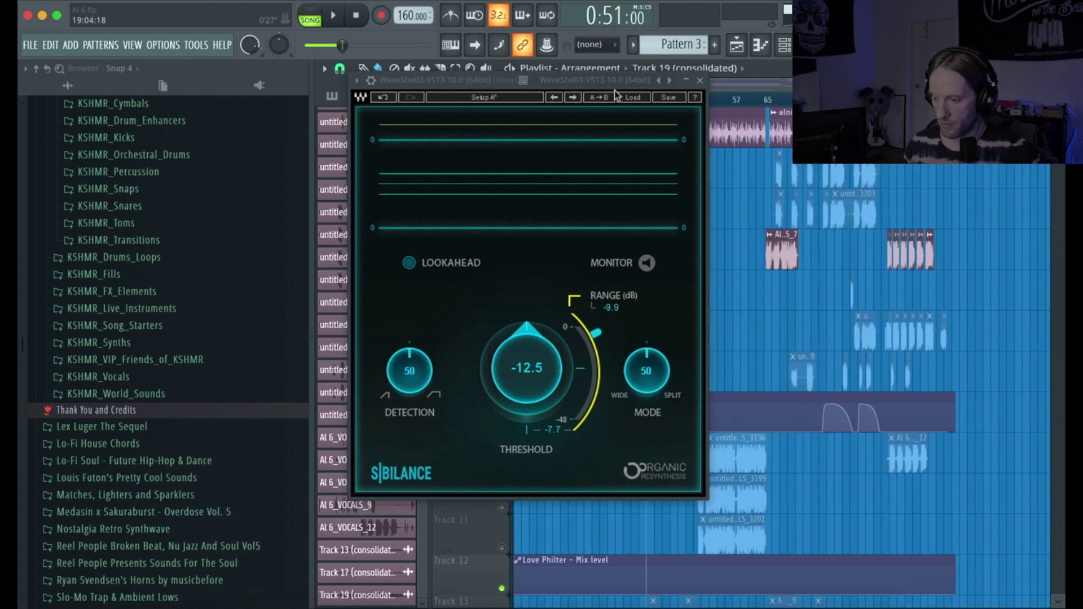
{"action": "left_click_drag", "start_coordinate": [533, 79], "coordinate": [686, 305]}
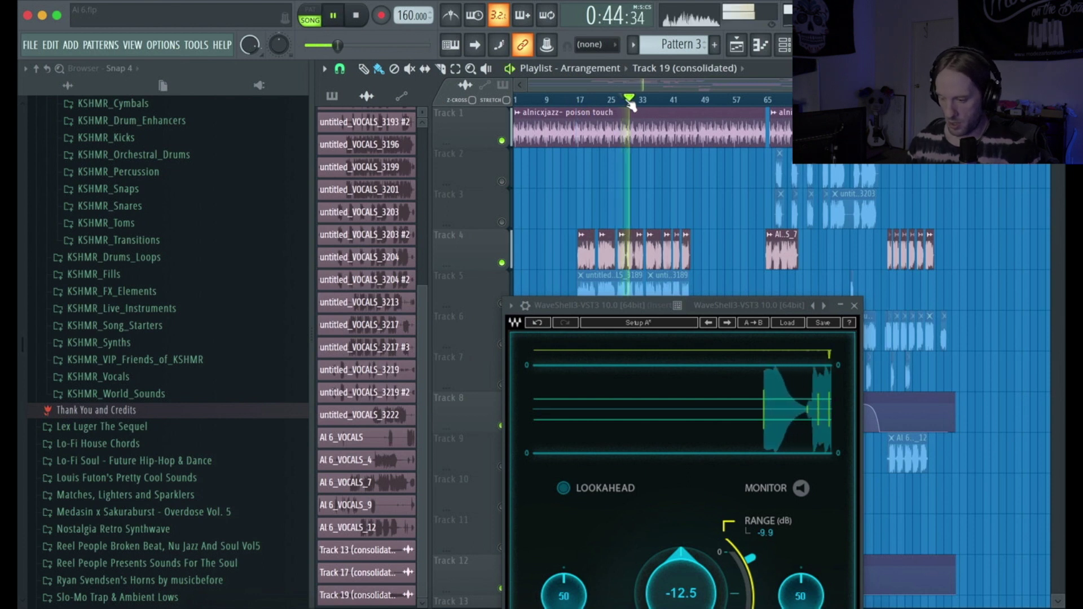
{"action": "left_click_drag", "start_coordinate": [630, 106], "coordinate": [651, 107]}
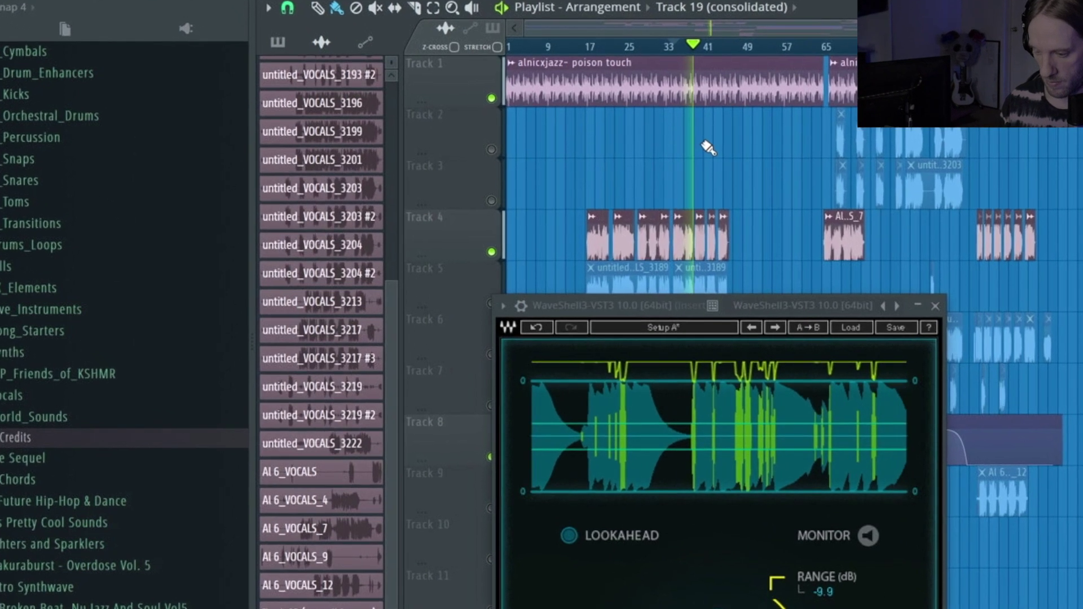
{"action": "left_click", "coordinate": [629, 43]}
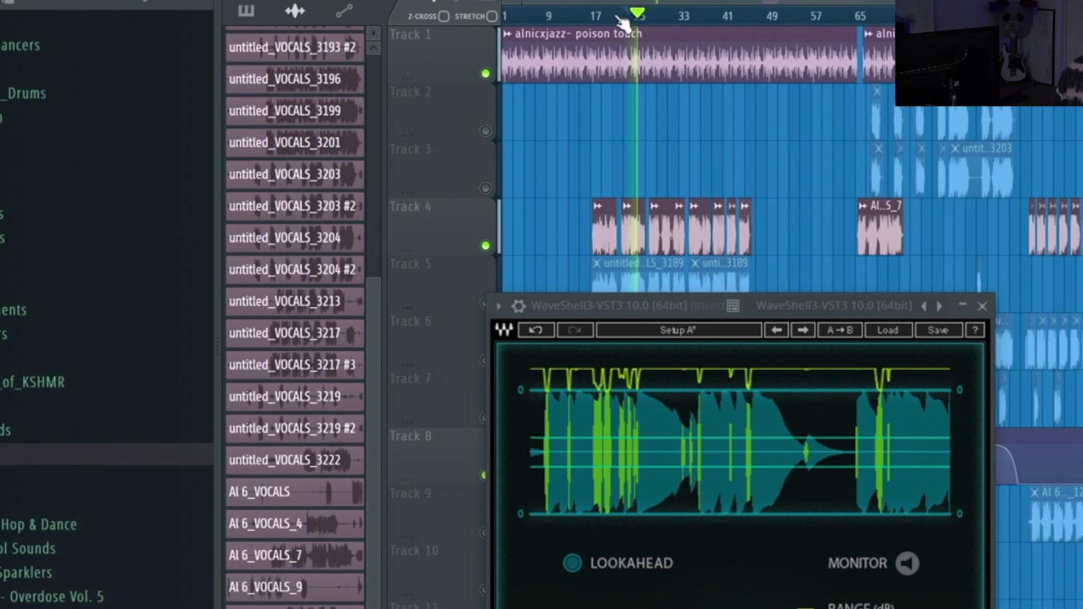
Restart playback slightly earlier and reset Sibilance to neutral, Threshold 0.0 and Range 0.0.
{"action": "scroll", "coordinate": [631, 28], "scroll_direction": "up", "scroll_amount": 3}
{"action": "scroll", "coordinate": [625, 12], "scroll_direction": "up", "scroll_amount": 3}
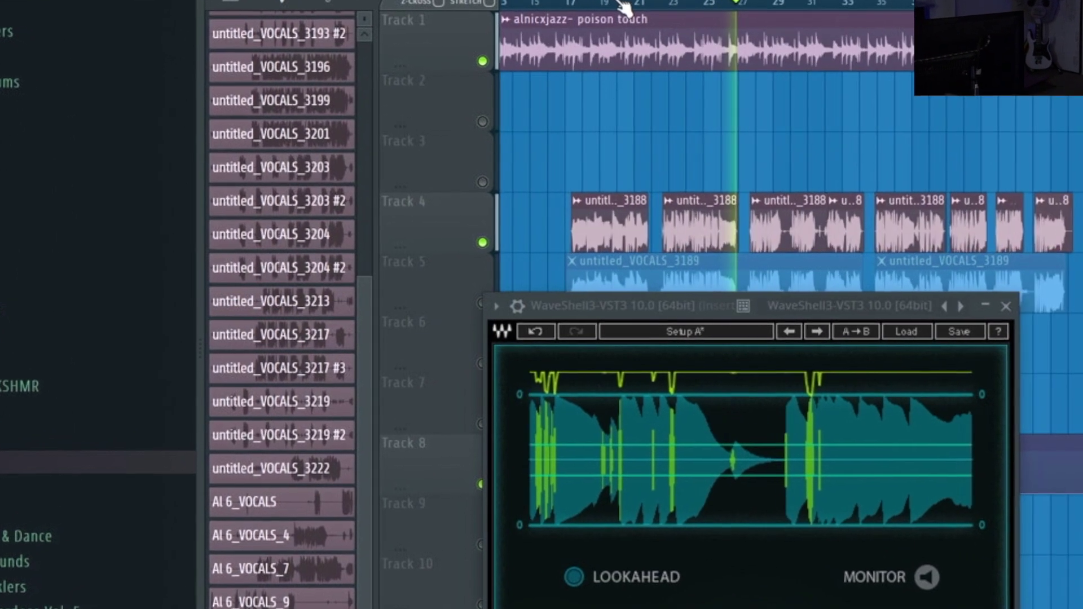
{"action": "left_click", "coordinate": [682, 8]}
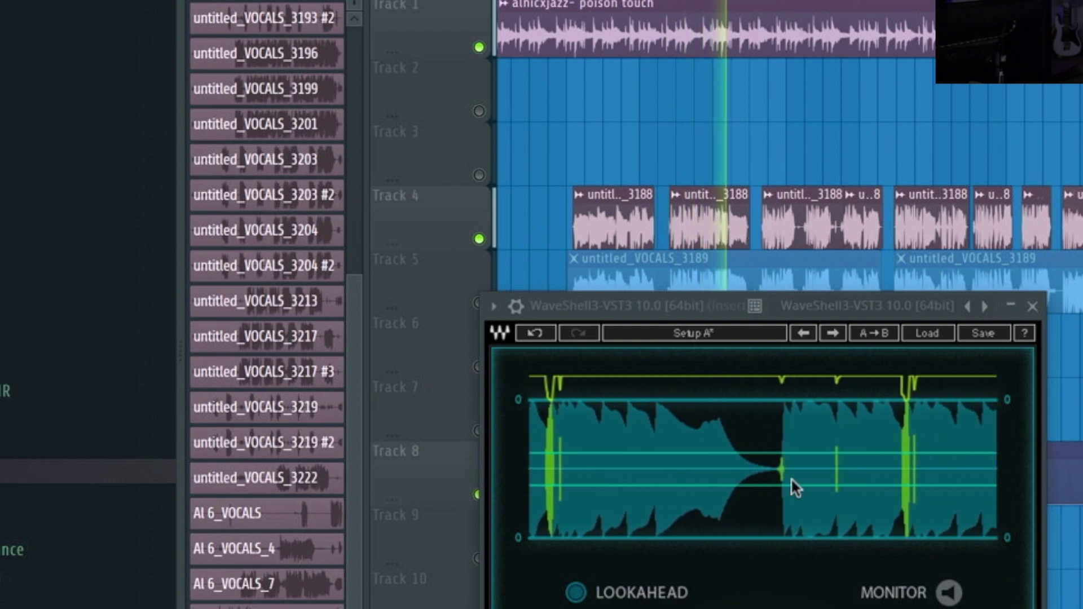
{"action": "right_click", "coordinate": [758, 231]}
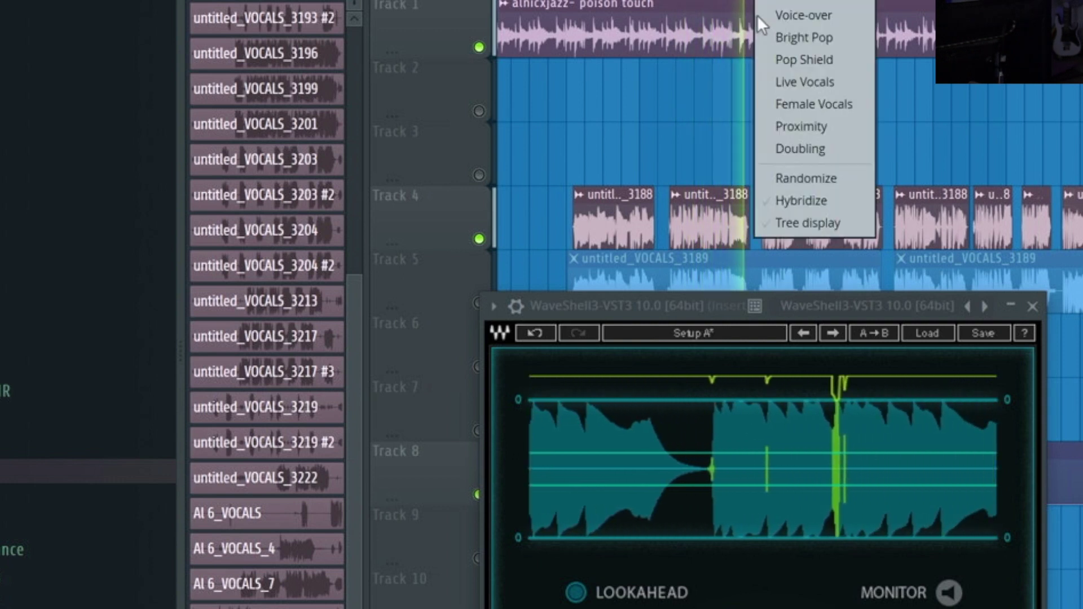
{"action": "left_click", "coordinate": [660, 305]}
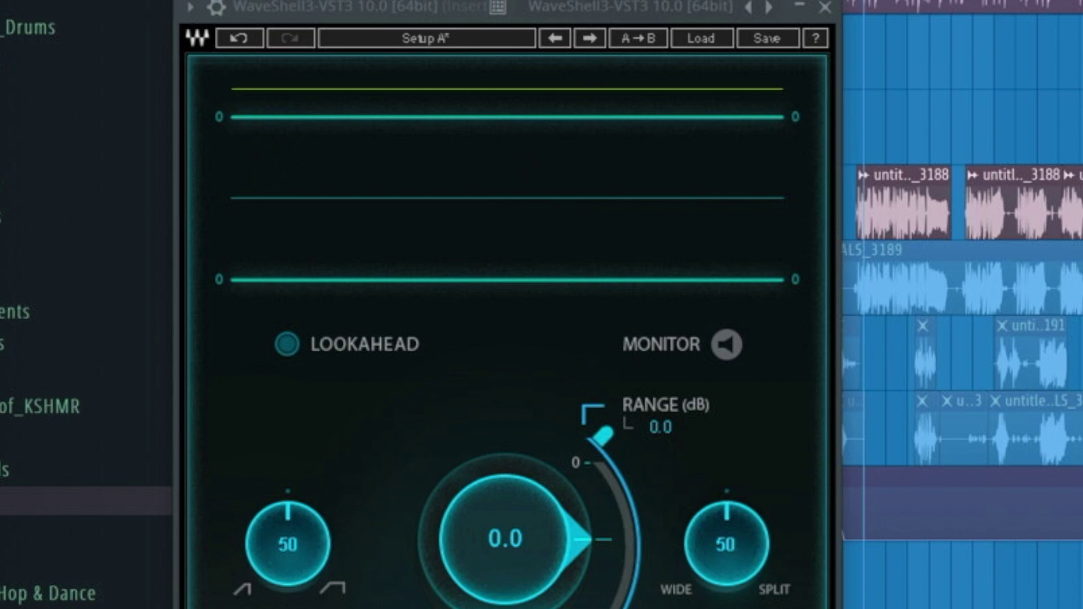
Reposition the Sibilance window, start playback, and pull Threshold down to about -71.2.
{"action": "left_click", "coordinate": [701, 38]}
{"action": "left_click", "coordinate": [430, 10]}
{"action": "left_click_drag", "start_coordinate": [377, 5], "coordinate": [427, 0]}
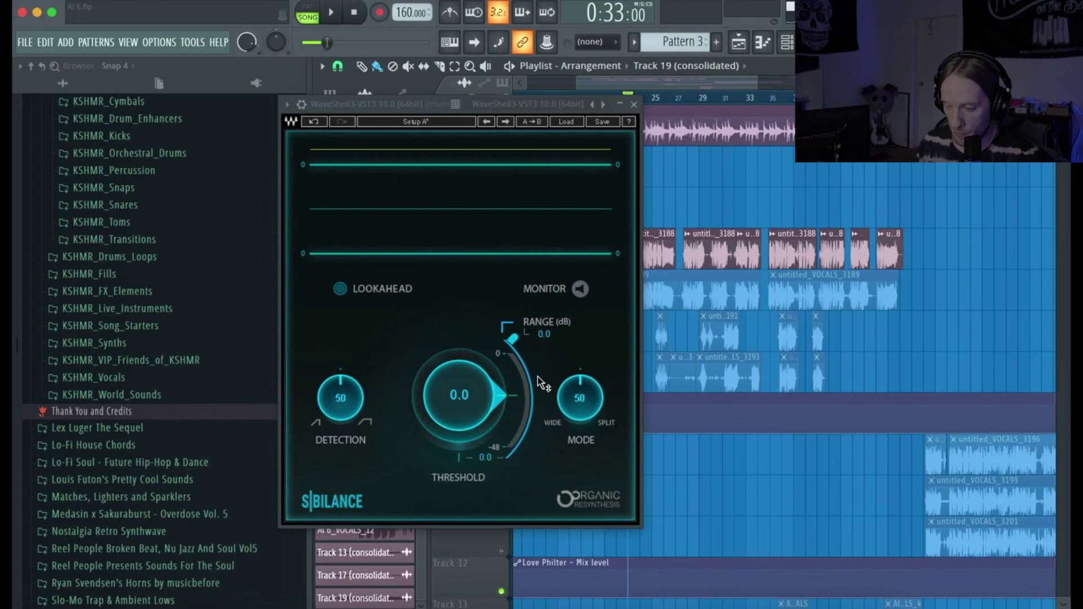
{"action": "key", "text": "space"}
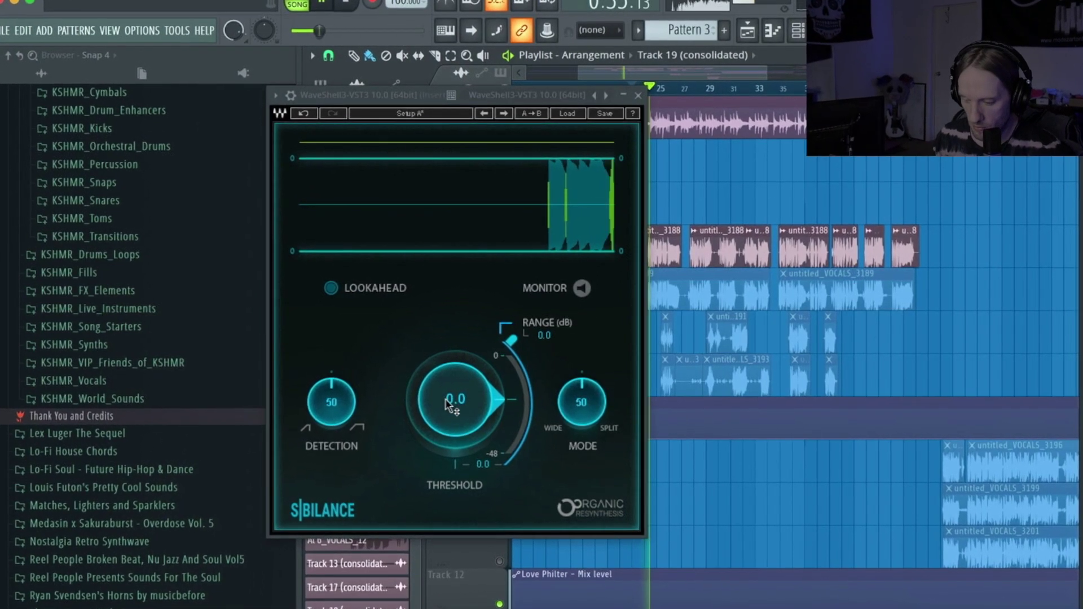
{"action": "mouse_move", "coordinate": [448, 404]}
{"action": "left_mouse_down"}
{"action": "mouse_move", "coordinate": [477, 512]}
{"action": "mouse_move", "coordinate": [467, 397]}
{"action": "mouse_move", "coordinate": [443, 386]}
{"action": "mouse_move", "coordinate": [430, 316]}
{"action": "mouse_move", "coordinate": [468, 471]}
{"action": "mouse_move", "coordinate": [414, 415]}
{"action": "mouse_move", "coordinate": [436, 407]}
{"action": "left_mouse_up"}
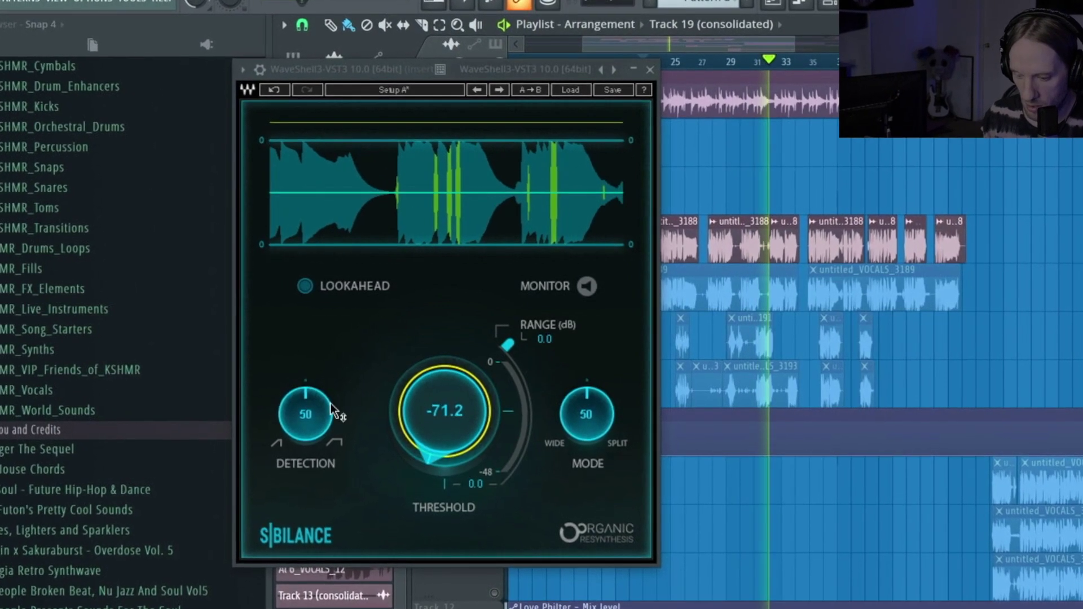
On Sibilance, settle Detection at 80, drag Range to -8.4 dB, and raise Threshold back to 0.0.
{"action": "left_click_drag", "start_coordinate": [333, 410], "coordinate": [305, 453]}
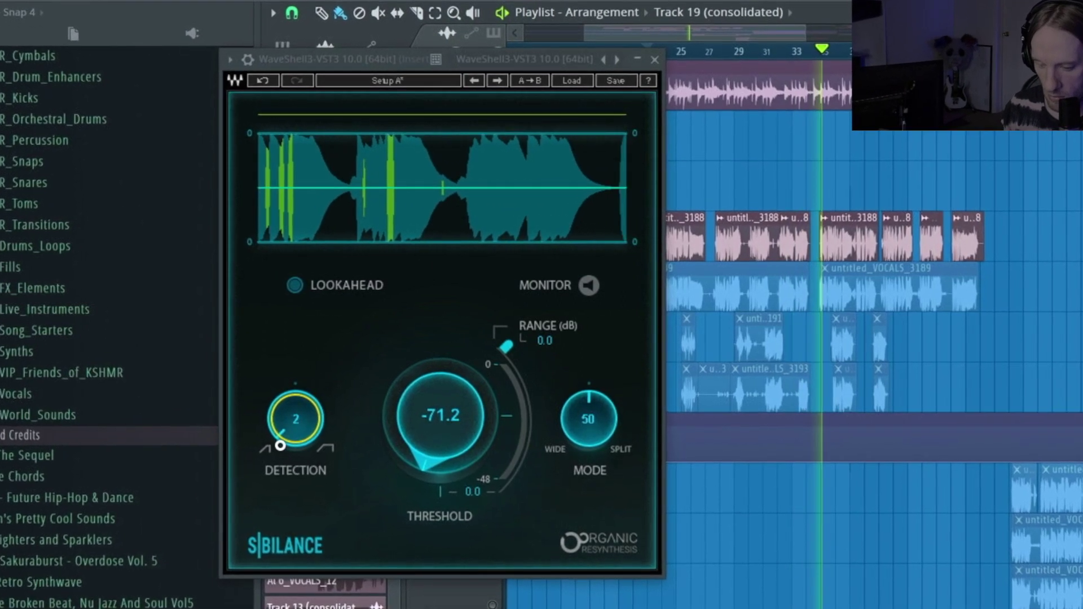
{"action": "mouse_move", "coordinate": [255, 301]}
{"action": "left_mouse_down"}
{"action": "mouse_move", "coordinate": [251, 280]}
{"action": "mouse_move", "coordinate": [248, 305]}
{"action": "left_mouse_up"}
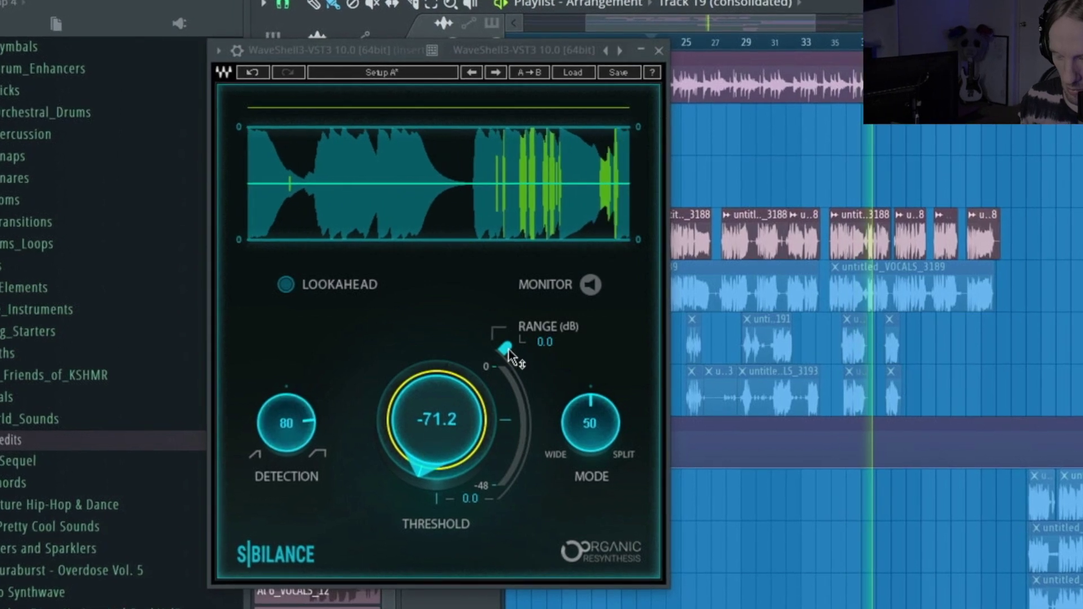
{"action": "left_click_drag", "start_coordinate": [506, 347], "coordinate": [527, 371]}
{"action": "left_click_drag", "start_coordinate": [414, 448], "coordinate": [386, 358]}
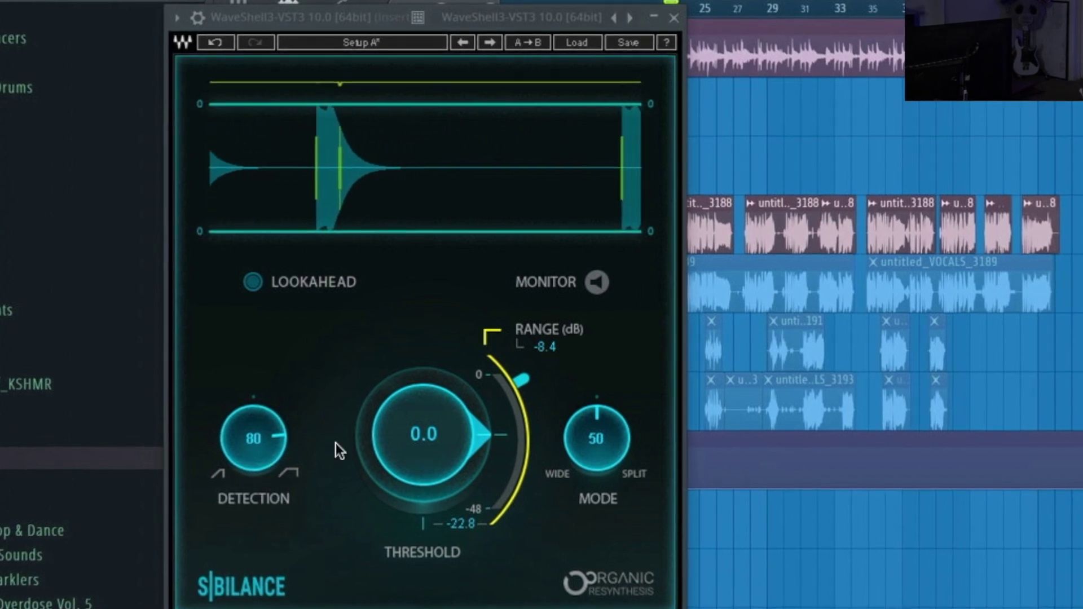
Fine-tune Sibilance Threshold to -7.8, Range to -16.4 dB and Detection to 18.
{"action": "scroll", "coordinate": [396, 441], "scroll_direction": "down", "scroll_amount": 2}
{"action": "mouse_move", "coordinate": [397, 441]}
{"action": "left_mouse_down"}
{"action": "mouse_move", "coordinate": [407, 480]}
{"action": "mouse_move", "coordinate": [402, 592]}
{"action": "left_mouse_up"}
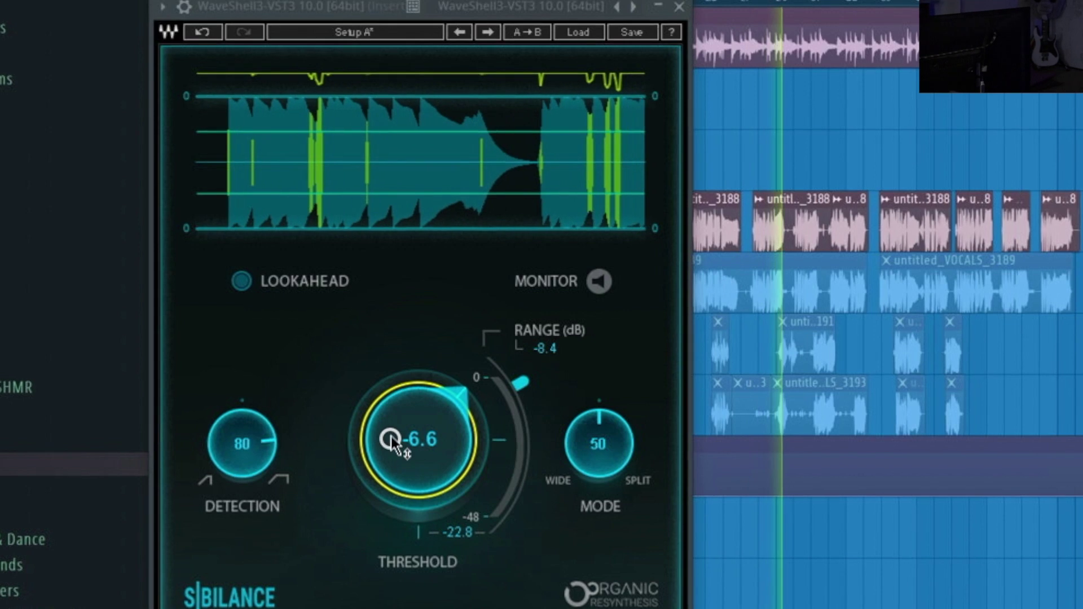
{"action": "mouse_move", "coordinate": [390, 436]}
{"action": "left_mouse_down"}
{"action": "mouse_move", "coordinate": [418, 433]}
{"action": "mouse_move", "coordinate": [392, 439]}
{"action": "left_mouse_up"}
{"action": "mouse_move", "coordinate": [229, 435]}
{"action": "left_mouse_down"}
{"action": "mouse_move", "coordinate": [239, 522]}
{"action": "mouse_move", "coordinate": [226, 438]}
{"action": "left_mouse_up"}
{"action": "left_click_drag", "start_coordinate": [375, 442], "coordinate": [381, 461]}
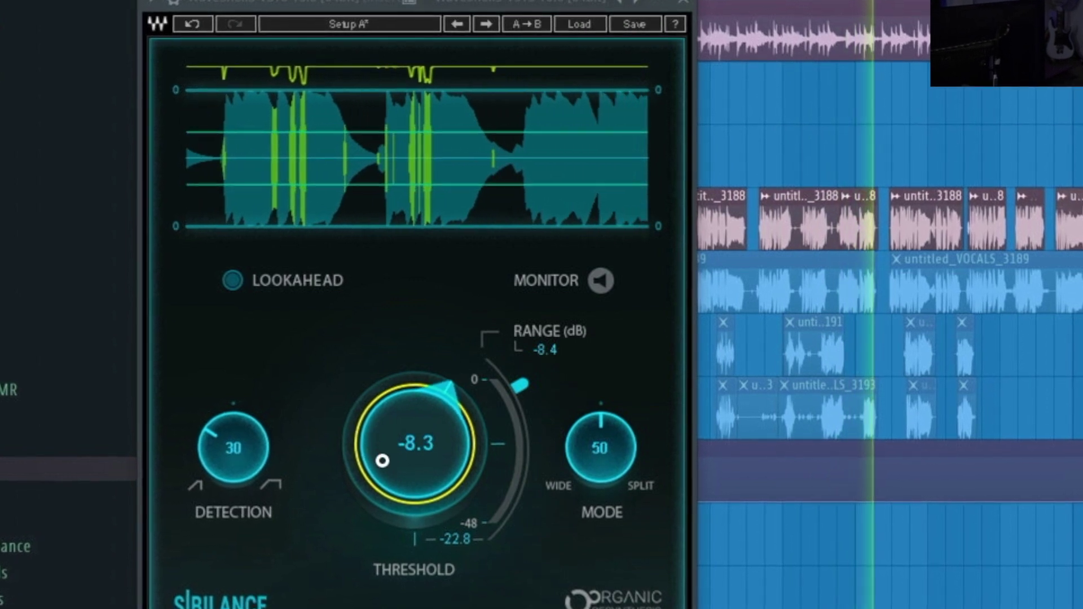
{"action": "left_click_drag", "start_coordinate": [523, 386], "coordinate": [525, 392]}
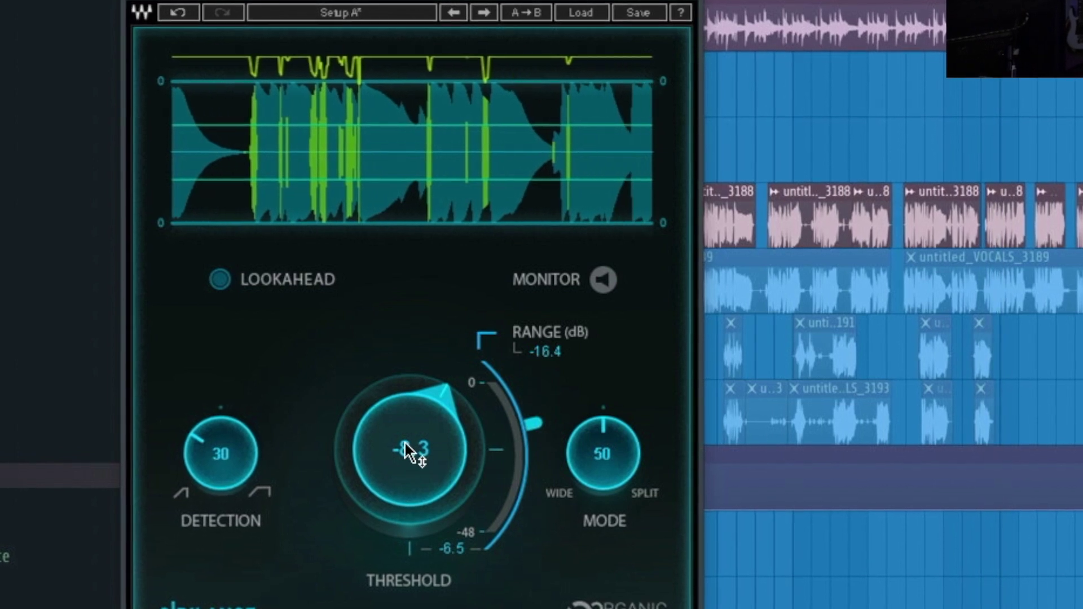
{"action": "left_click_drag", "start_coordinate": [402, 442], "coordinate": [395, 428]}
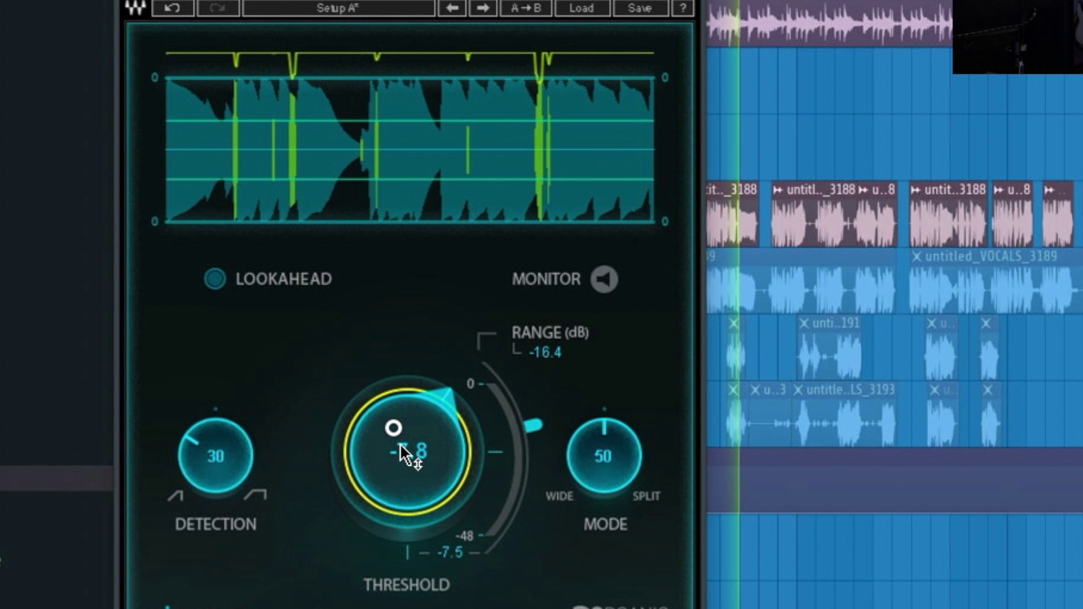
{"action": "left_click", "coordinate": [194, 465]}
{"action": "left_click_drag", "start_coordinate": [194, 465], "coordinate": [240, 242]}
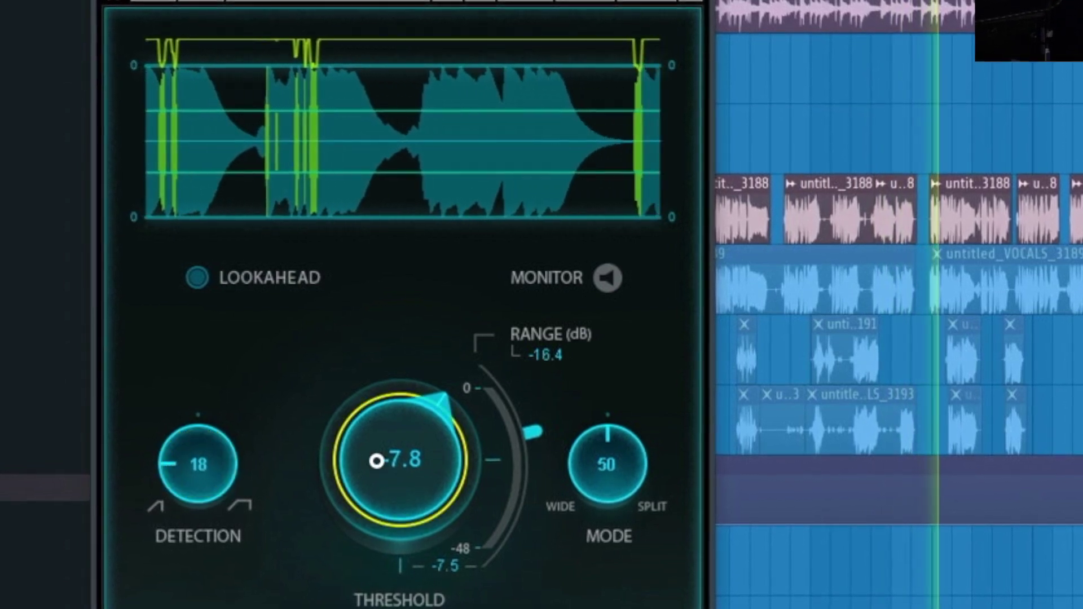
Lower Detection to 17 and sweep Mode across its range, leaving it at 61.
{"action": "left_click_drag", "start_coordinate": [202, 477], "coordinate": [202, 479]}
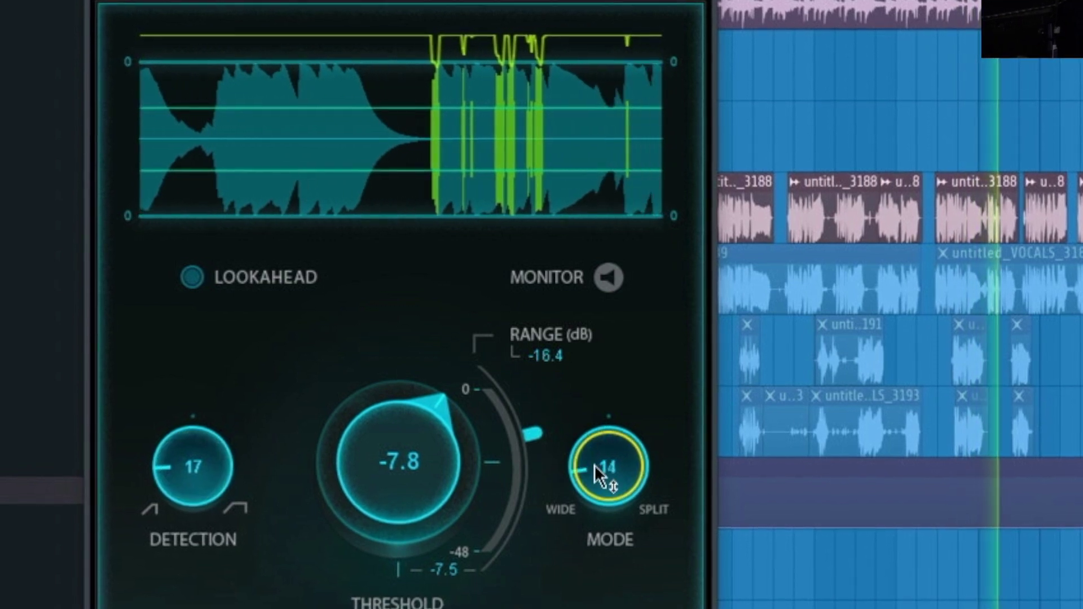
{"action": "mouse_move", "coordinate": [594, 465]}
{"action": "left_mouse_down"}
{"action": "mouse_move", "coordinate": [589, 449]}
{"action": "mouse_move", "coordinate": [601, 477]}
{"action": "left_mouse_up"}
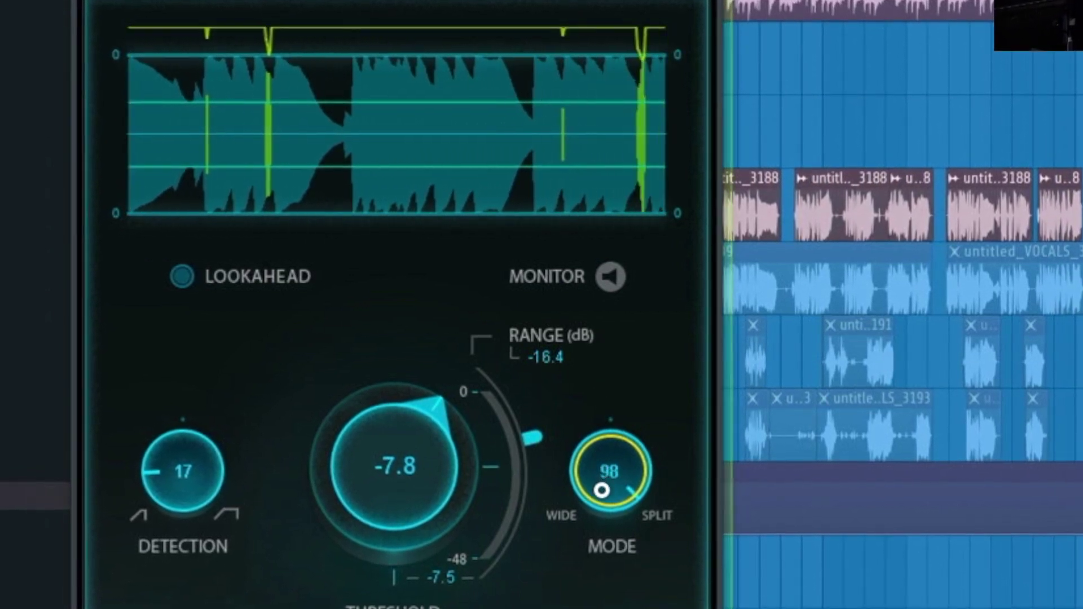
{"action": "left_click_drag", "start_coordinate": [623, 567], "coordinate": [623, 597]}
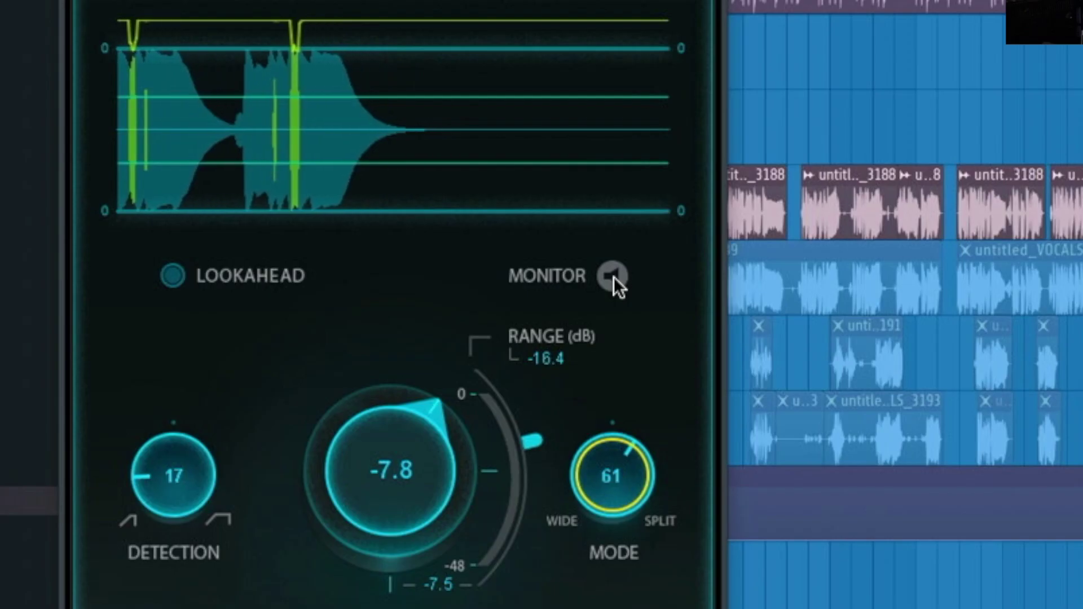
Toggle Sibilance's Monitor button to hear only the sibilance being removed.
{"action": "left_click", "coordinate": [614, 276]}
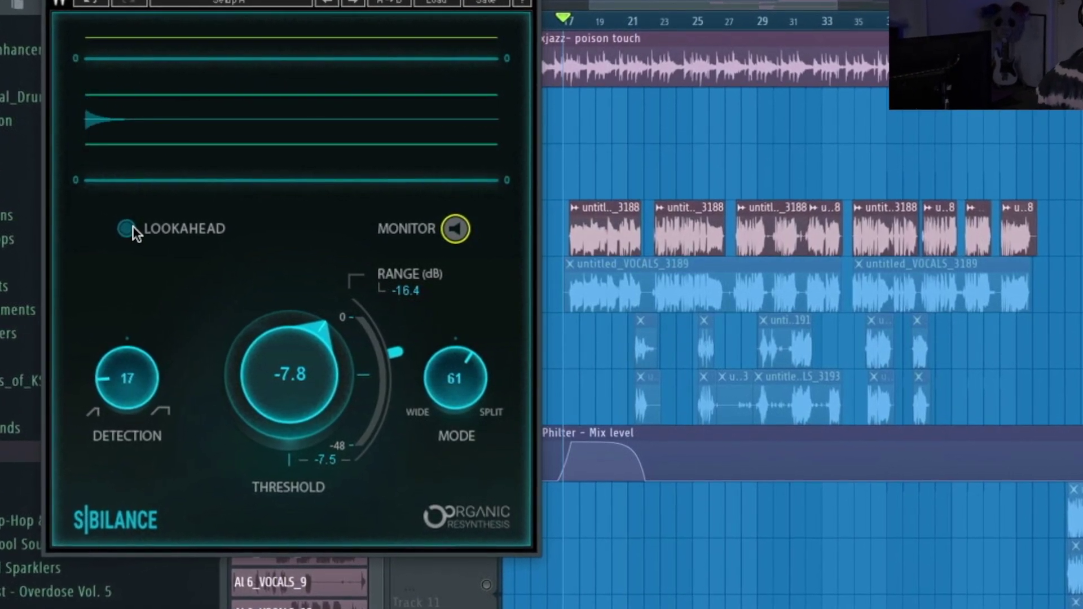
Try Lookahead, switch Monitor on then off, and bring up the Mixer with F9.
{"action": "left_click", "coordinate": [125, 228]}
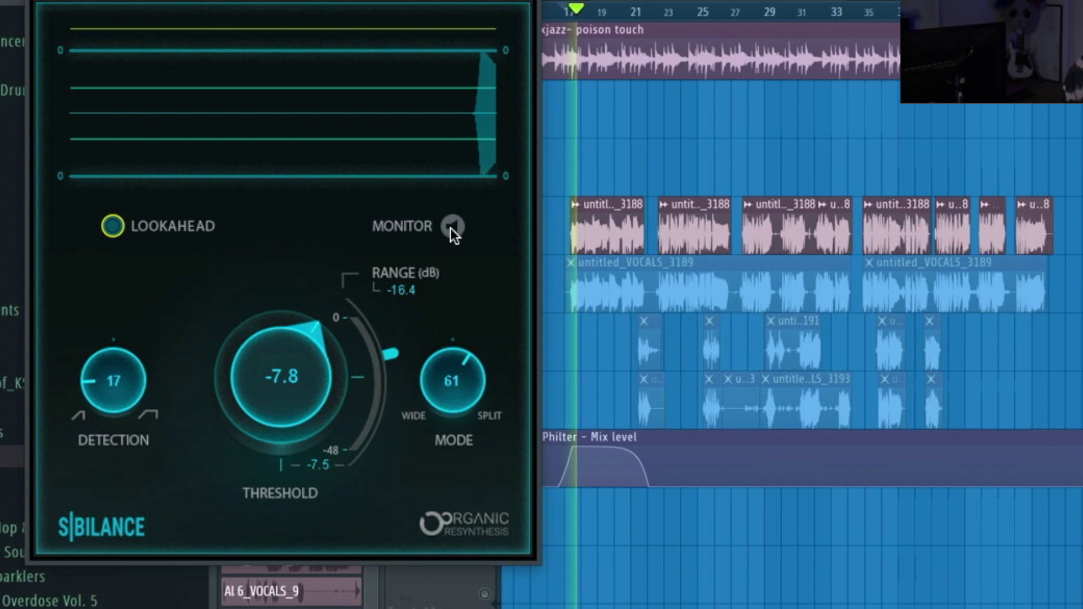
{"action": "left_click", "coordinate": [451, 227]}
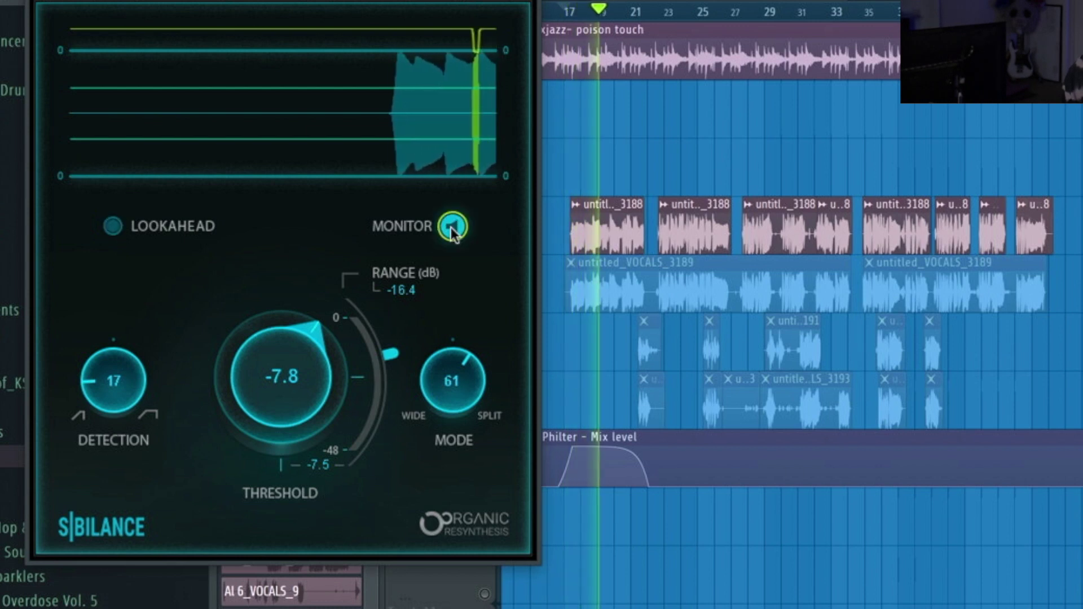
{"action": "left_click", "coordinate": [452, 227]}
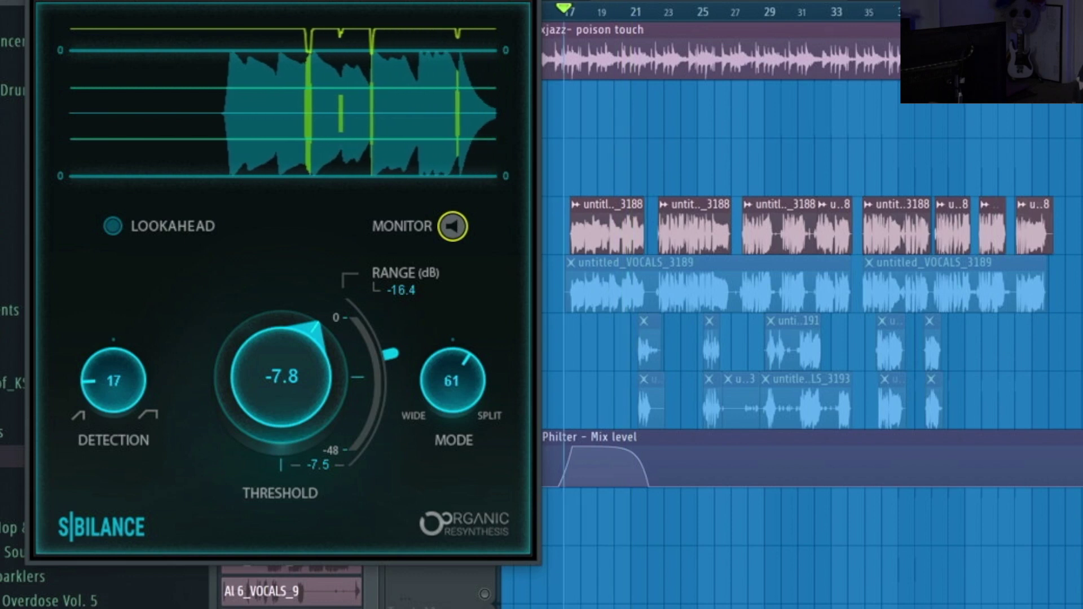
{"action": "key", "text": "F9"}
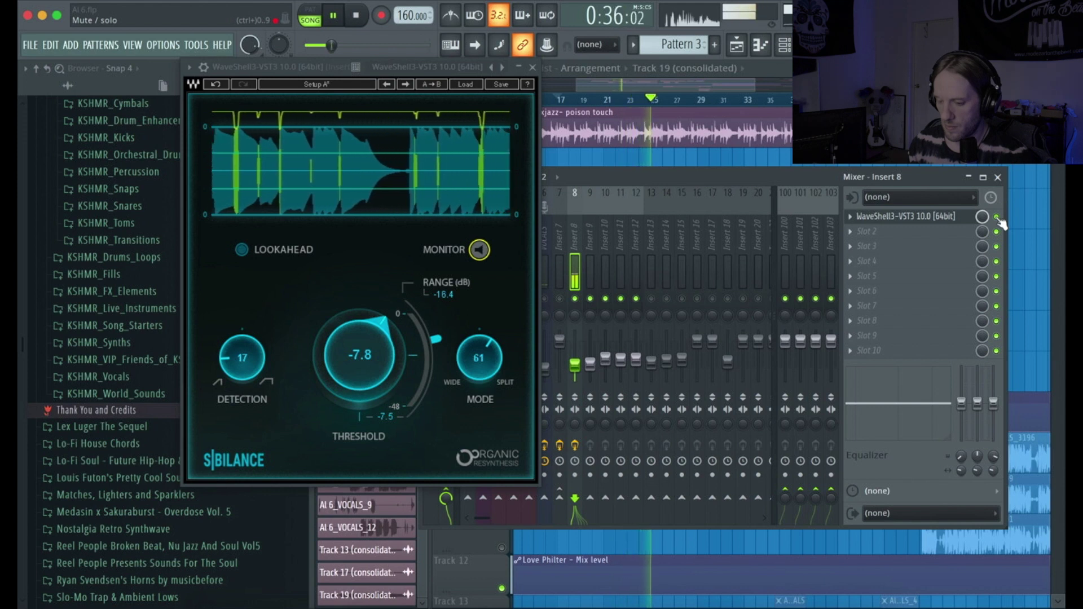
Stop playback so it returns to its start point.
{"action": "key", "text": "space"}
{"action": "key", "text": "space"}
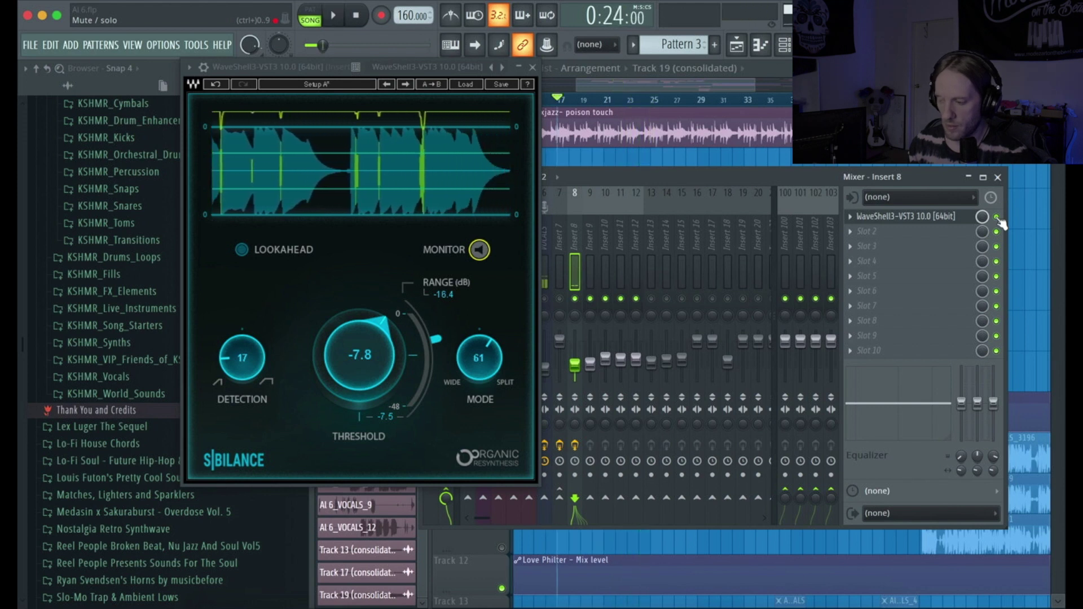